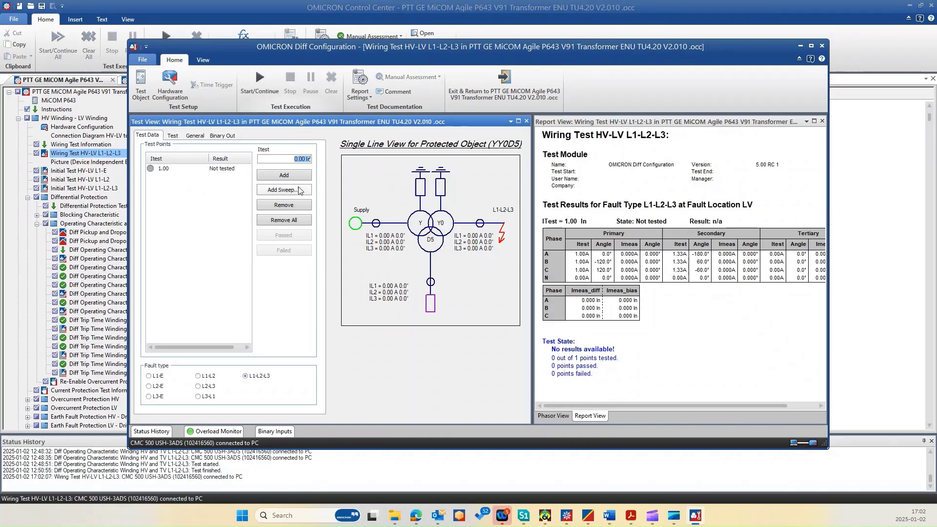
# Examine the currents of the 1.00 In test point and the start, end and step settings for adding an Itest sweep
pyautogui.moveTo(531, 47); pyautogui.dragTo(574, 32)
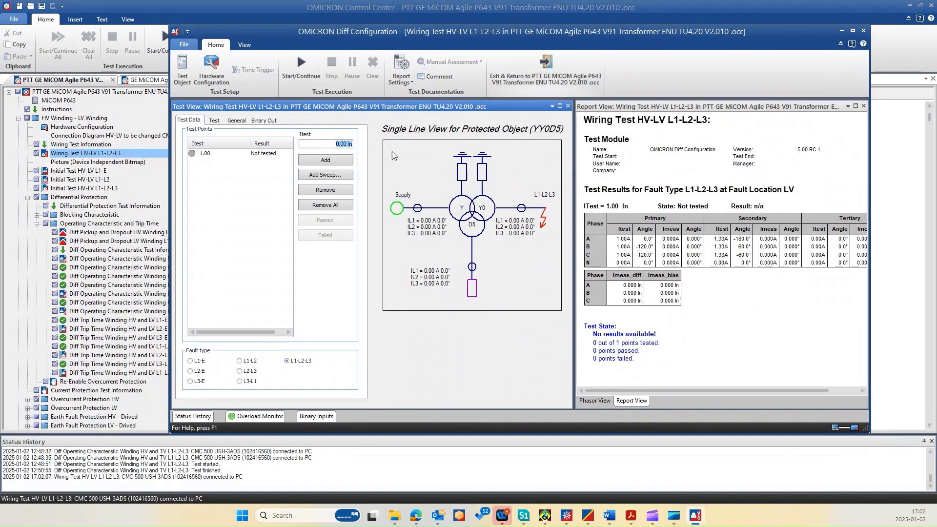
pyautogui.click(209, 155)
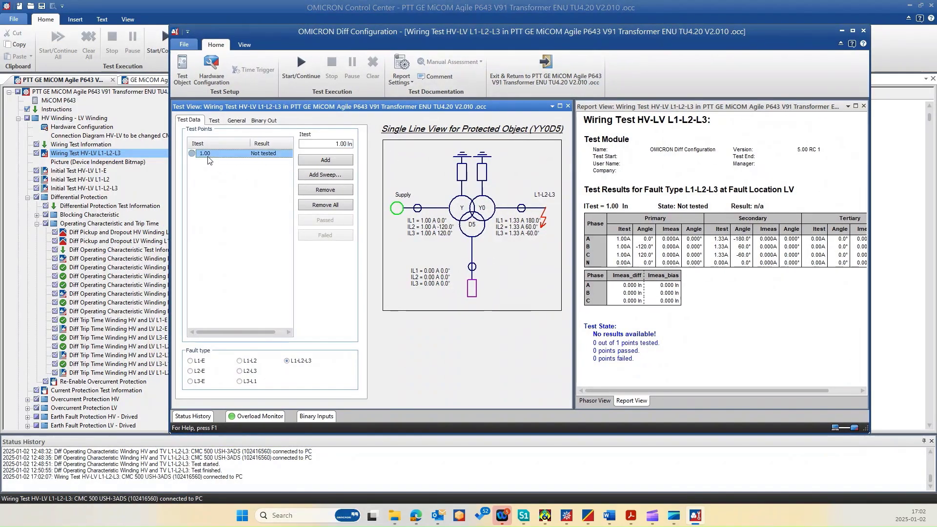
pyautogui.click(334, 175)
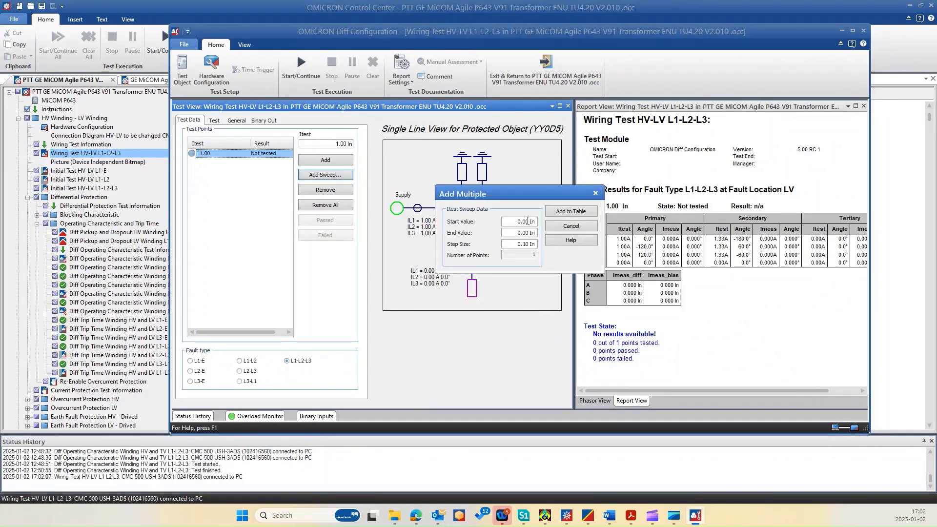
pyautogui.doubleClick(507, 220)
pyautogui.doubleClick(528, 231)
pyautogui.doubleClick(528, 244)
pyautogui.moveTo(495, 190); pyautogui.dragTo(516, 147)
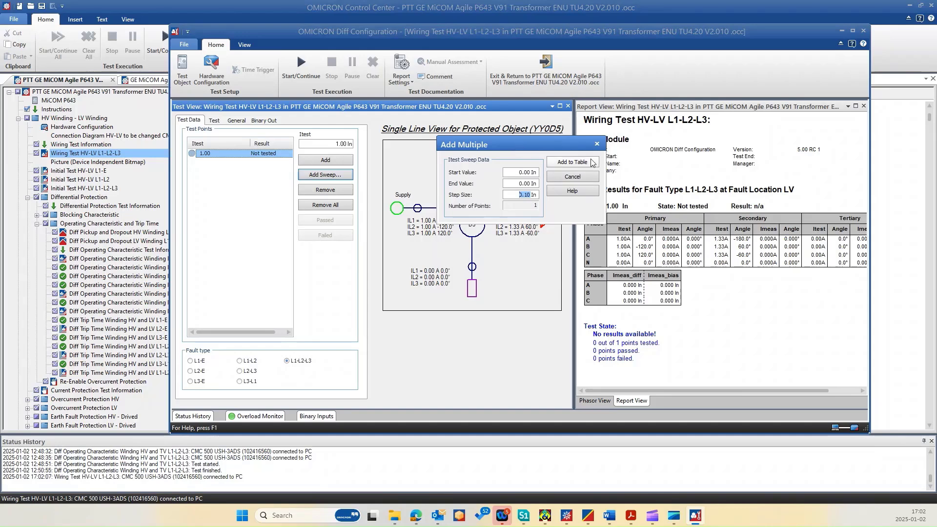
pyautogui.click(596, 143)
# Review the measured value fields for the HV, LV and TV sides of the wiring test
pyautogui.click(215, 121)
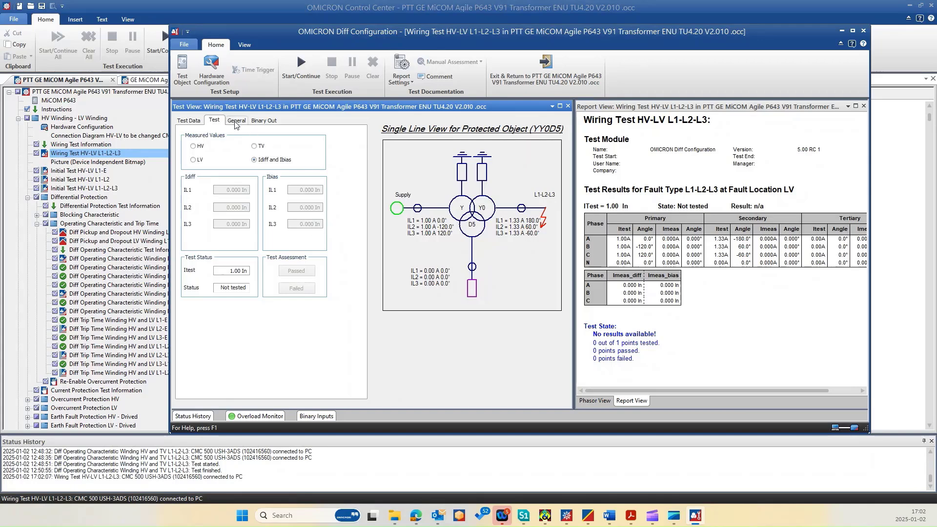
pyautogui.click(195, 147)
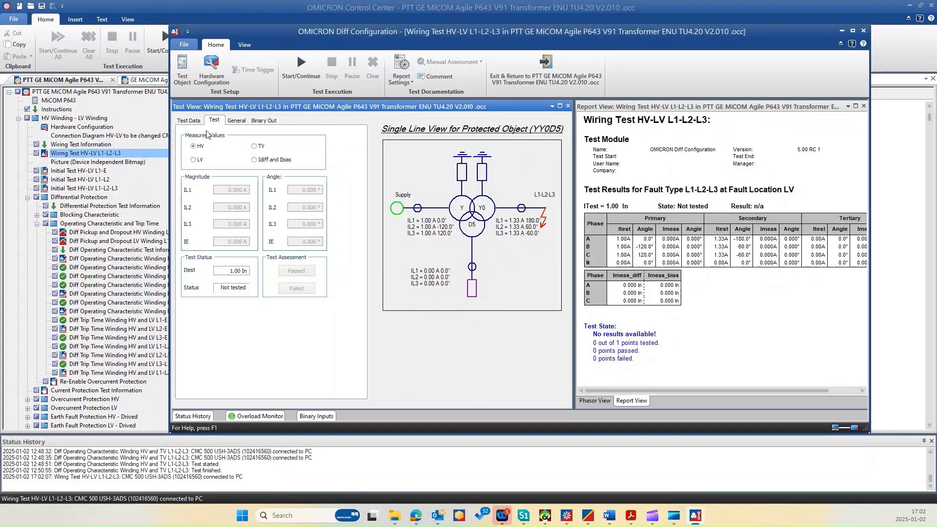
pyautogui.click(196, 161)
pyautogui.click(266, 147)
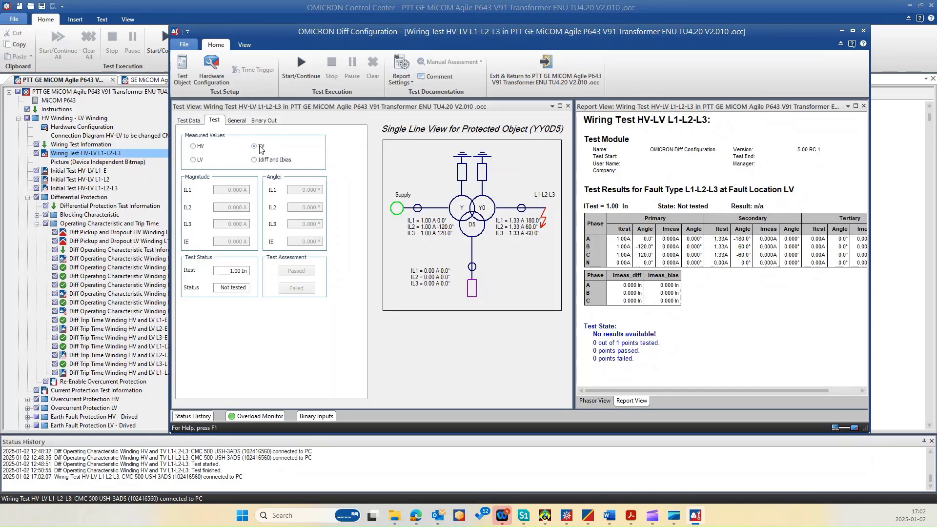
# Set the wiring test's fault and supply sides to Fault HV Supply LV
pyautogui.click(236, 120)
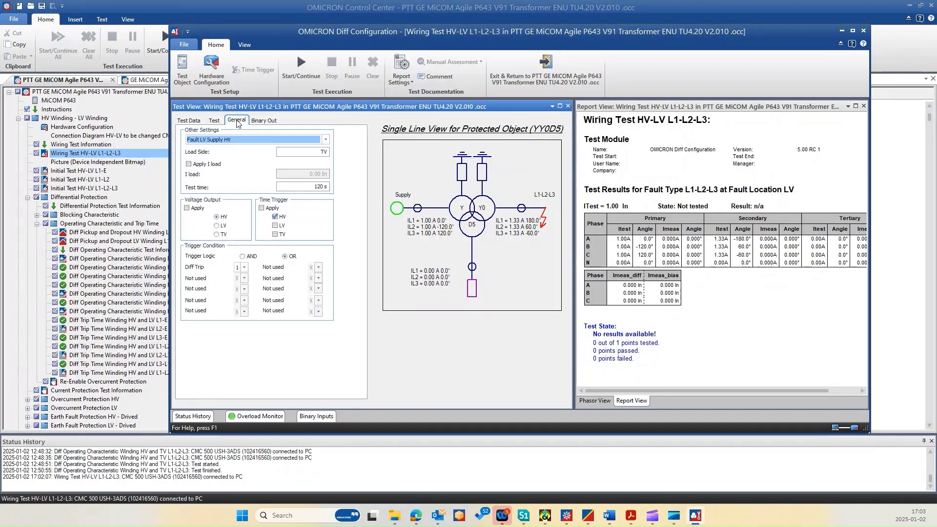
pyautogui.click(326, 141)
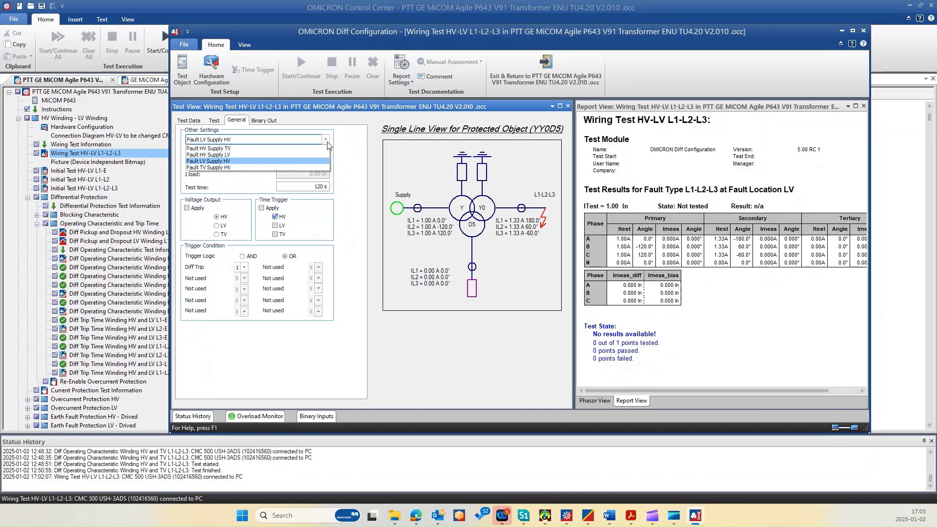
pyautogui.click(206, 156)
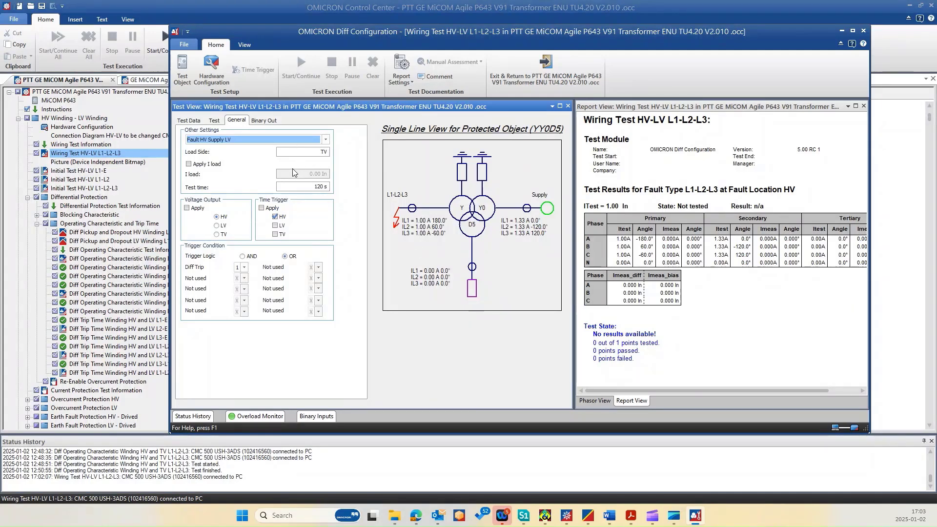
# Review the wiring test's load current, test time, Diff Trip trigger condition, binary outputs and measured value fields
pyautogui.click(205, 167)
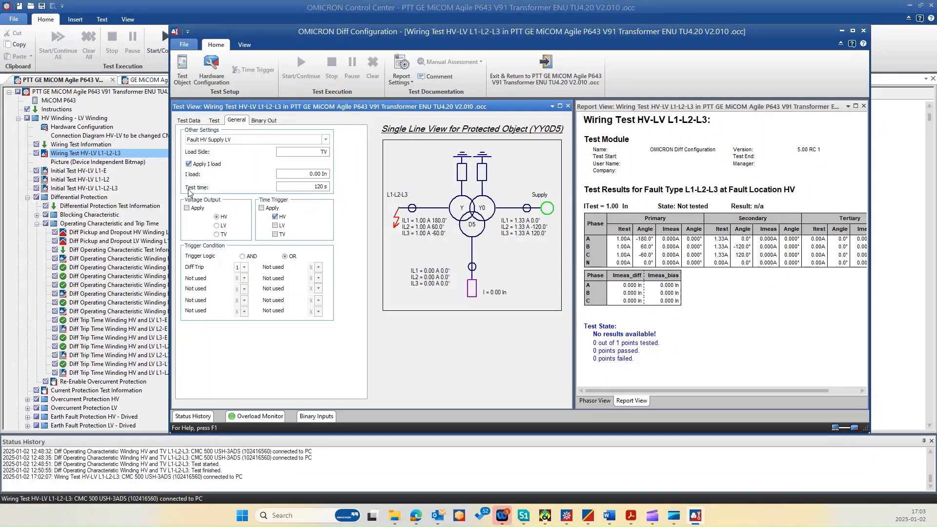
pyautogui.click(190, 164)
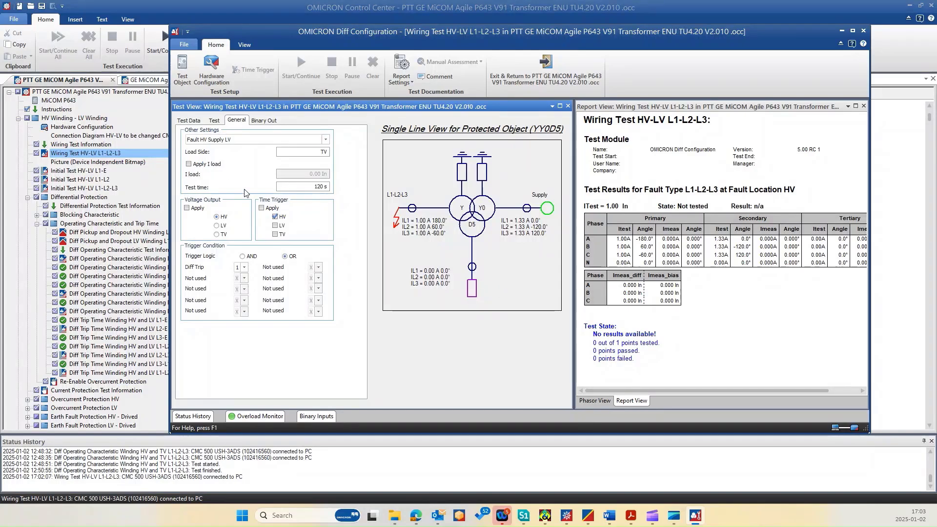
pyautogui.doubleClick(320, 187)
pyautogui.click(244, 269)
pyautogui.click(243, 270)
pyautogui.click(264, 120)
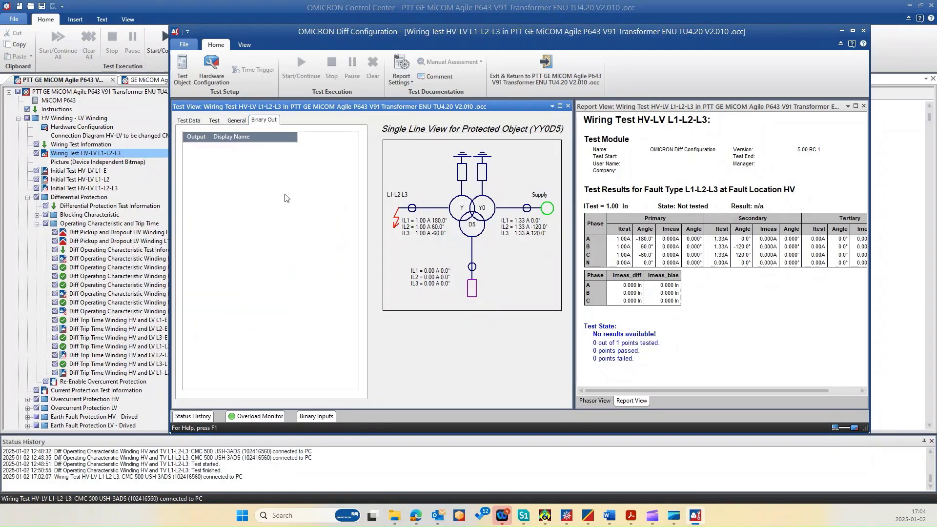
pyautogui.click(214, 121)
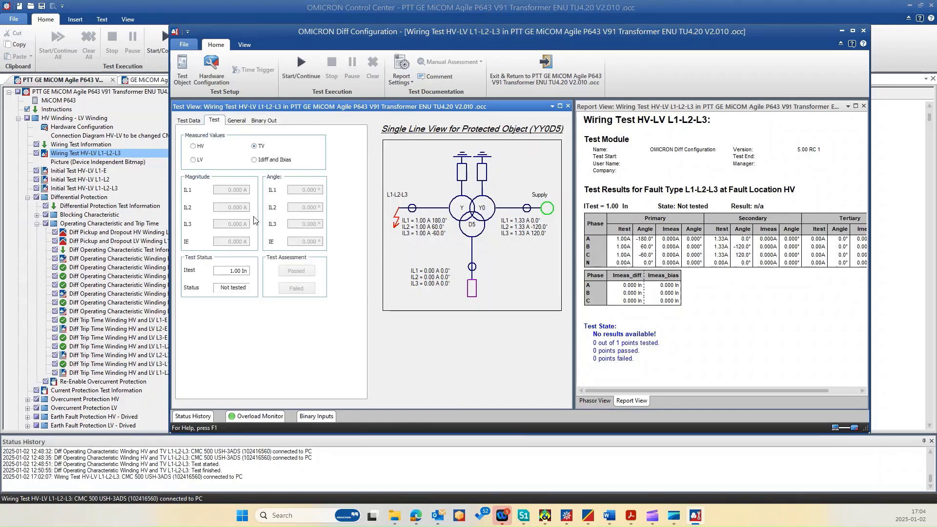
# Set the test time to 30 s and start the wiring test
pyautogui.click(236, 120)
pyautogui.doubleClick(319, 186)
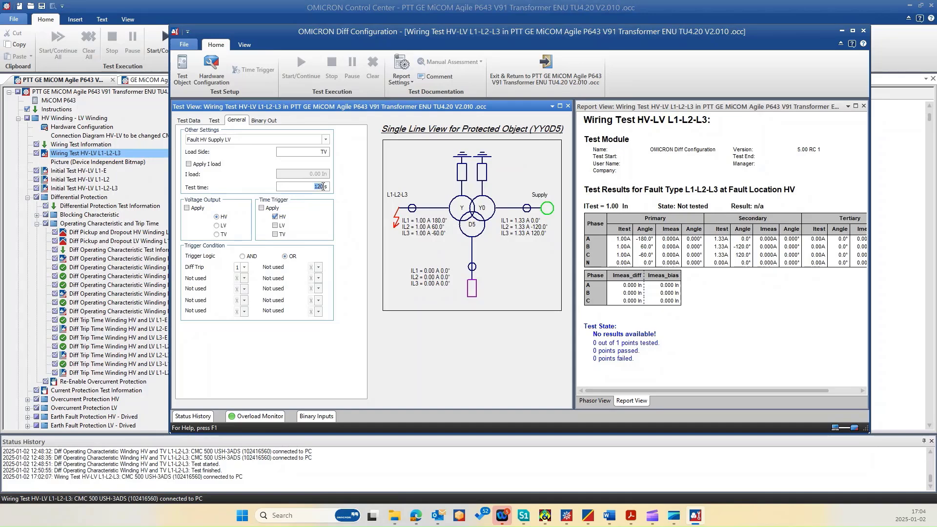
pyautogui.write('30')
pyautogui.click(195, 121)
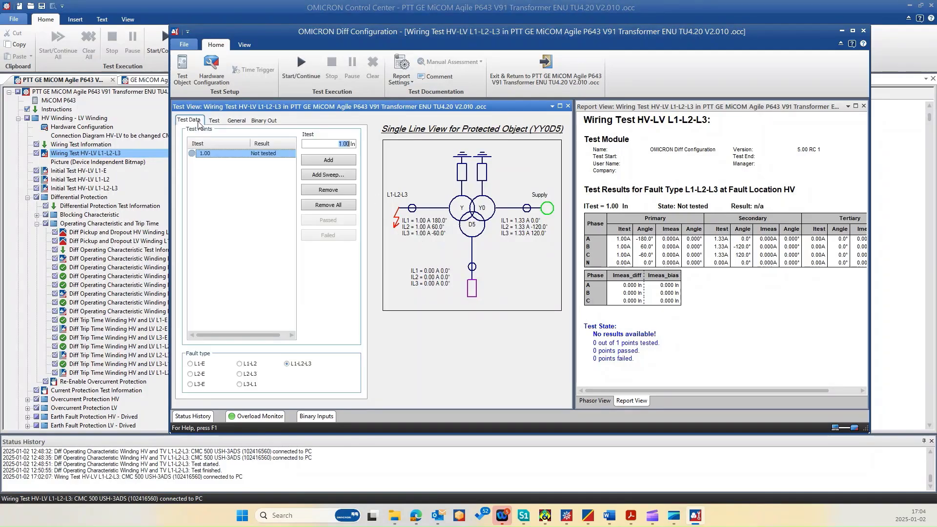
pyautogui.click(303, 69)
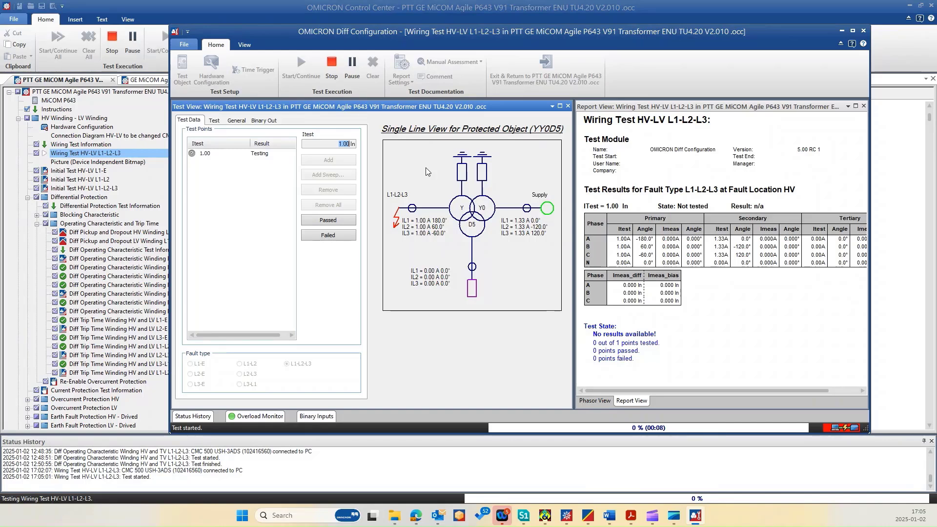
# Examine the Idiff and Ibias, HV and LV measured value fields while the wiring test runs, and return to the test points
pyautogui.click(213, 121)
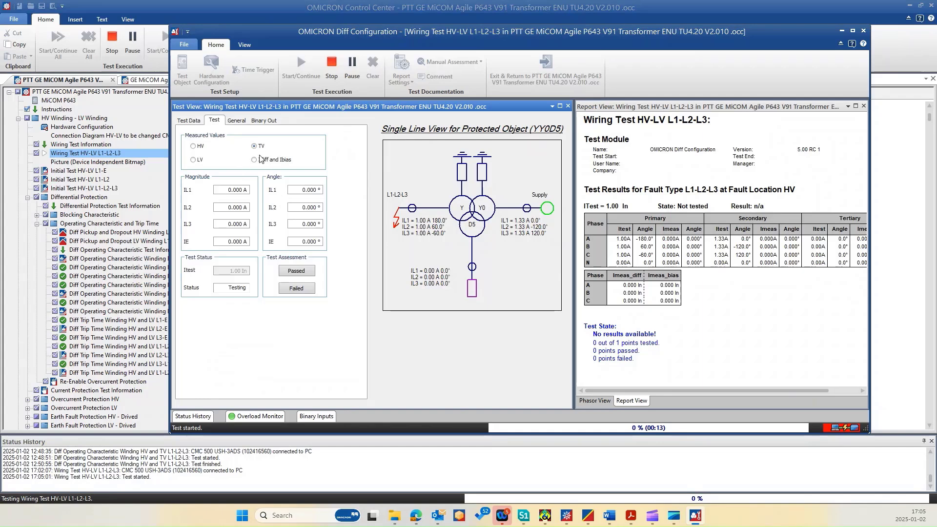
pyautogui.click(254, 161)
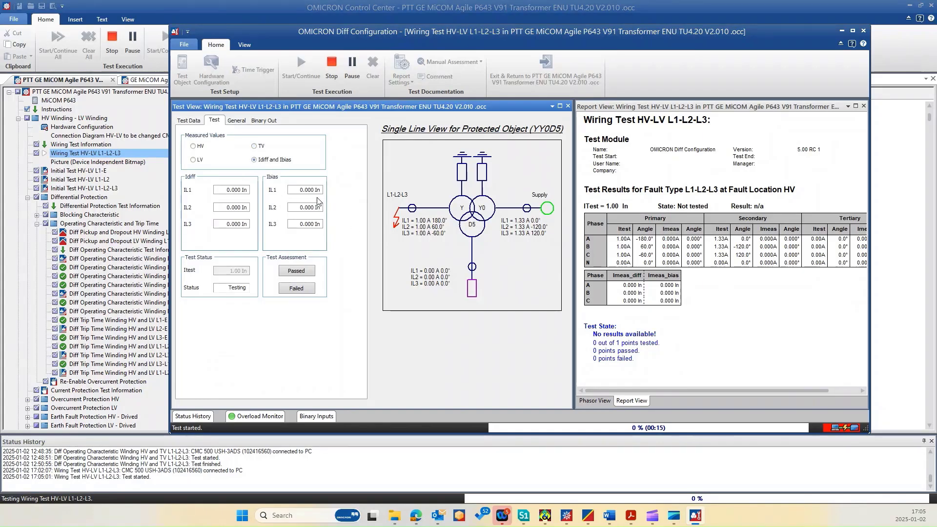
pyautogui.click(199, 147)
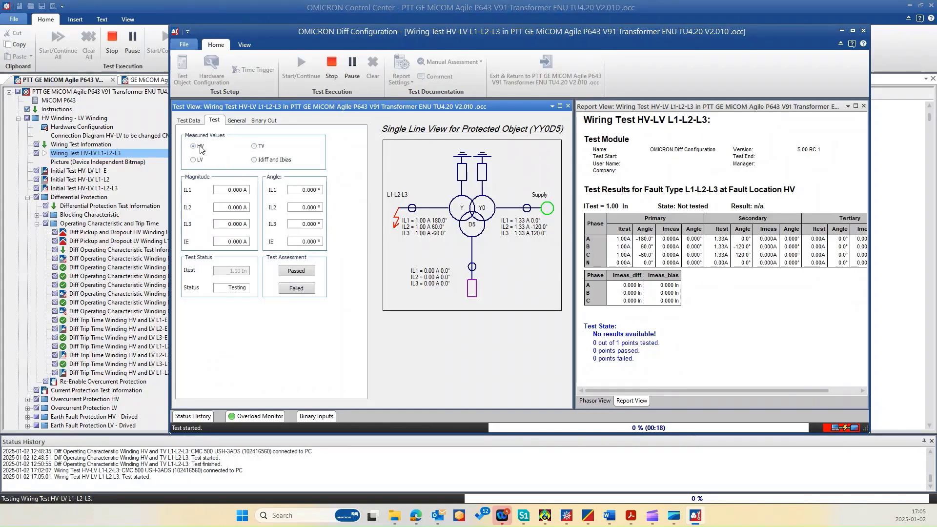
pyautogui.click(199, 160)
pyautogui.click(269, 161)
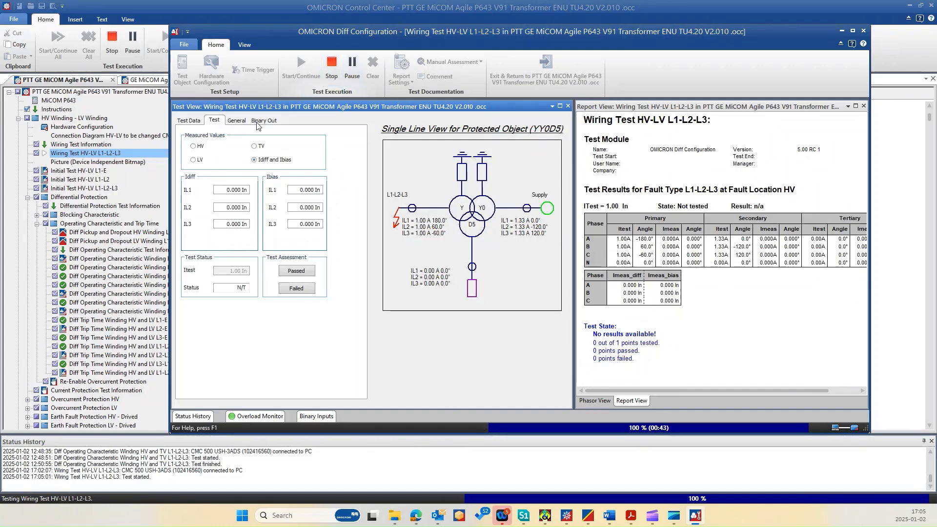
pyautogui.click(189, 120)
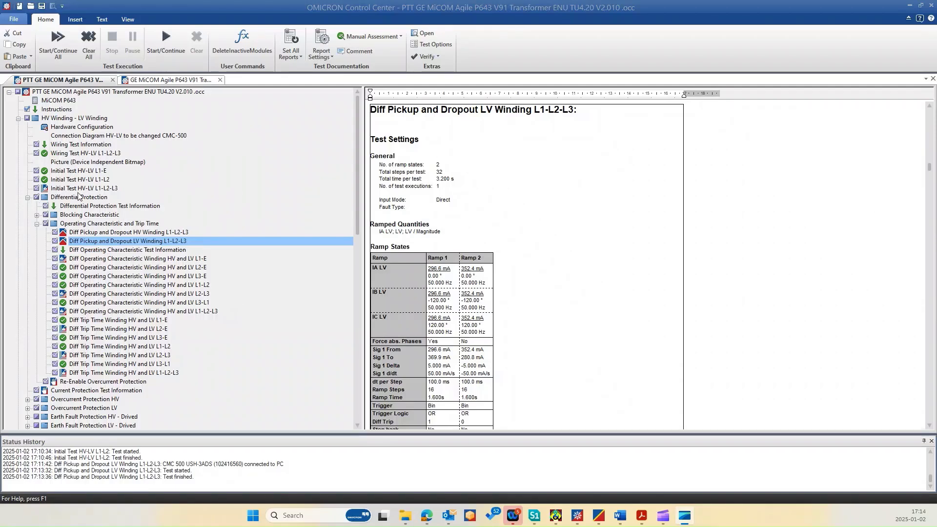
# Clear the results of Initial Test HV-LV L1-E and Initial Test HV-LV L1-L2
pyautogui.click(74, 173)
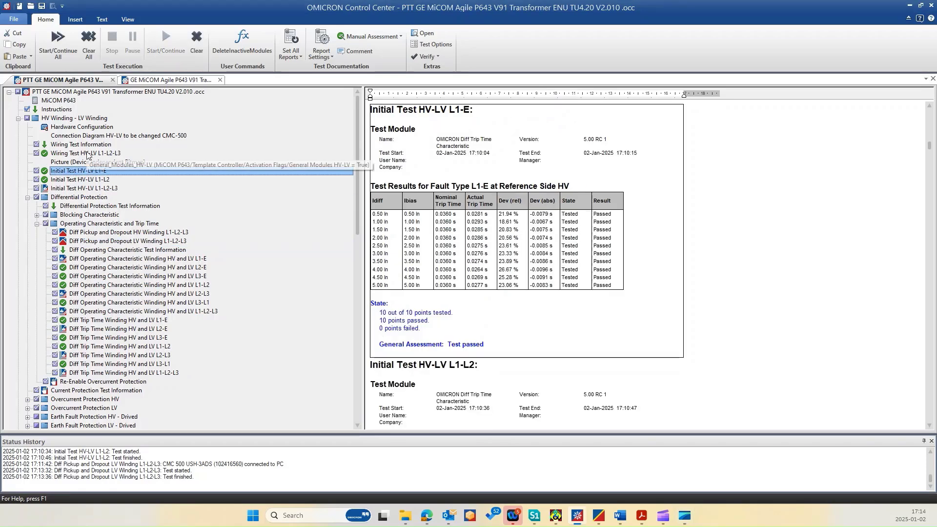
pyautogui.click(199, 49)
pyautogui.press('Down')
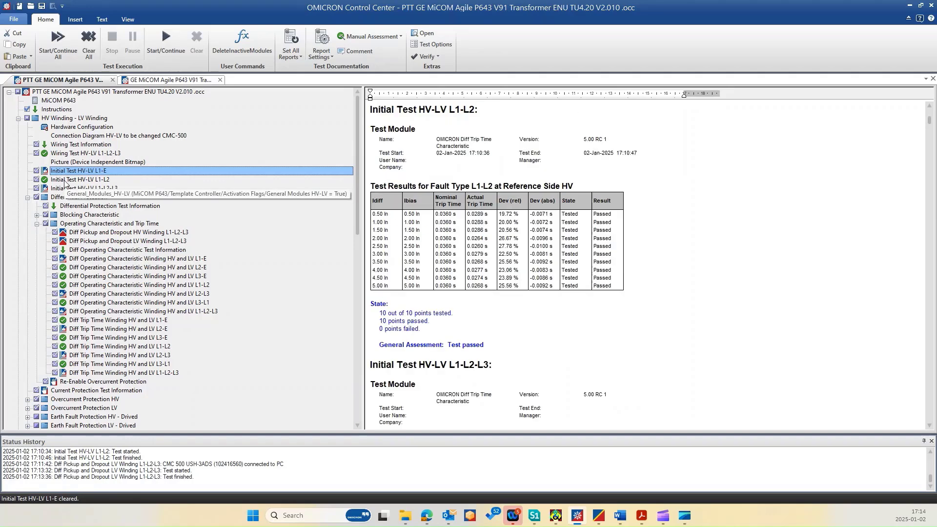
pyautogui.click(191, 52)
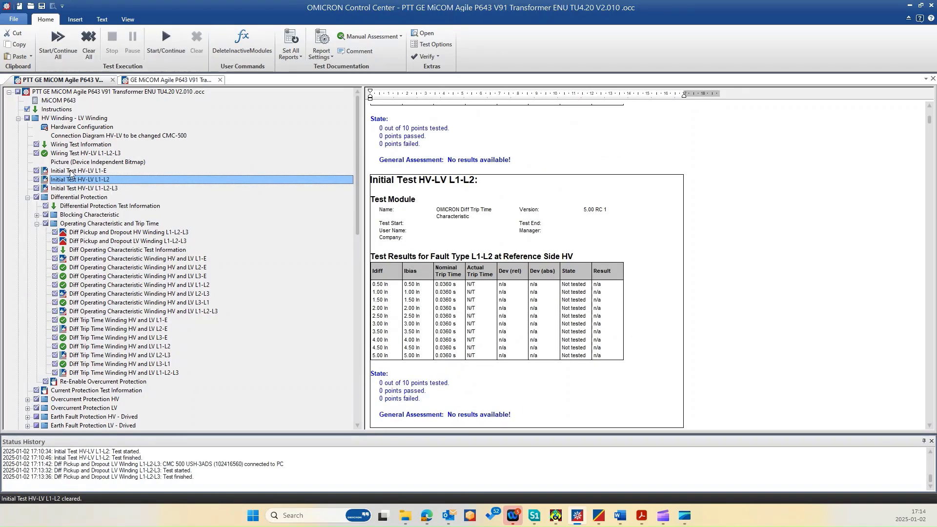
# Open Initial Test HV-LV L1-E and replace all its test points with an Idiff sweep from 0.50 to 5.00 In in 0.50 In steps
pyautogui.click(70, 170)
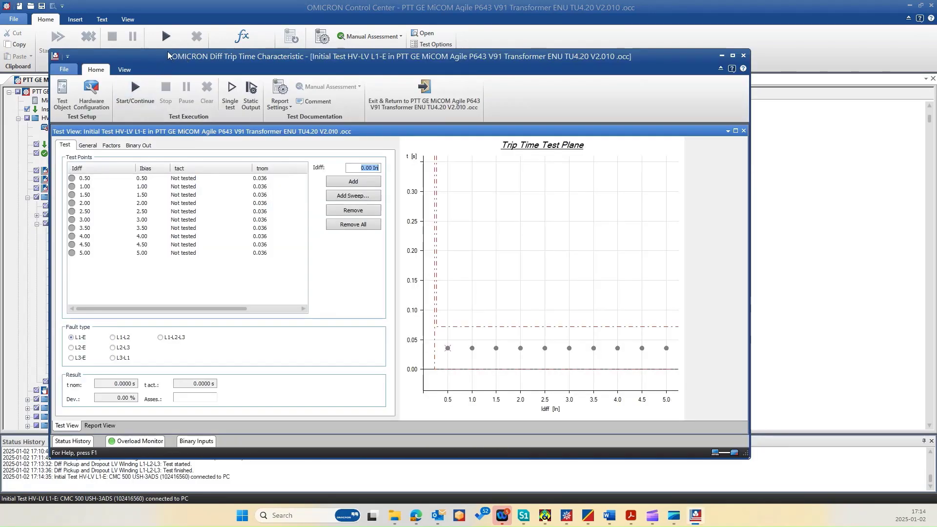
pyautogui.moveTo(225, 61); pyautogui.dragTo(209, 56)
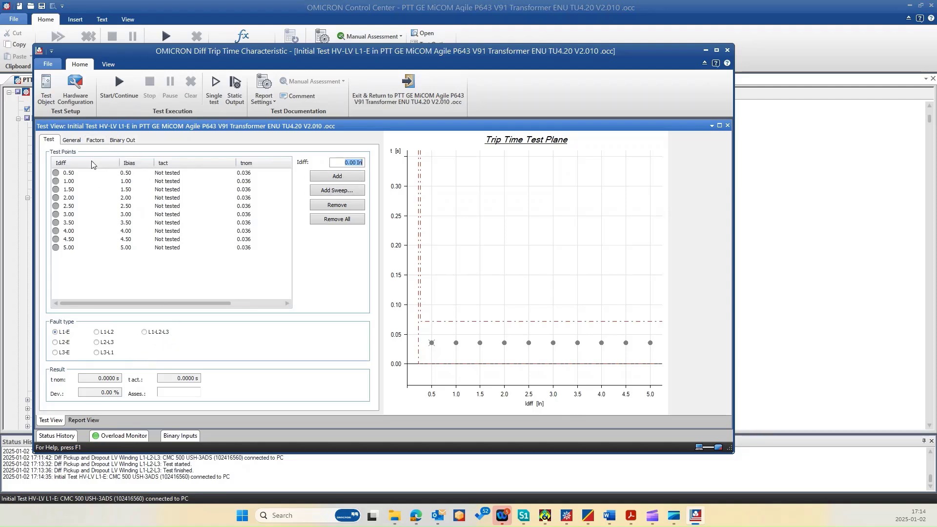
pyautogui.click(342, 218)
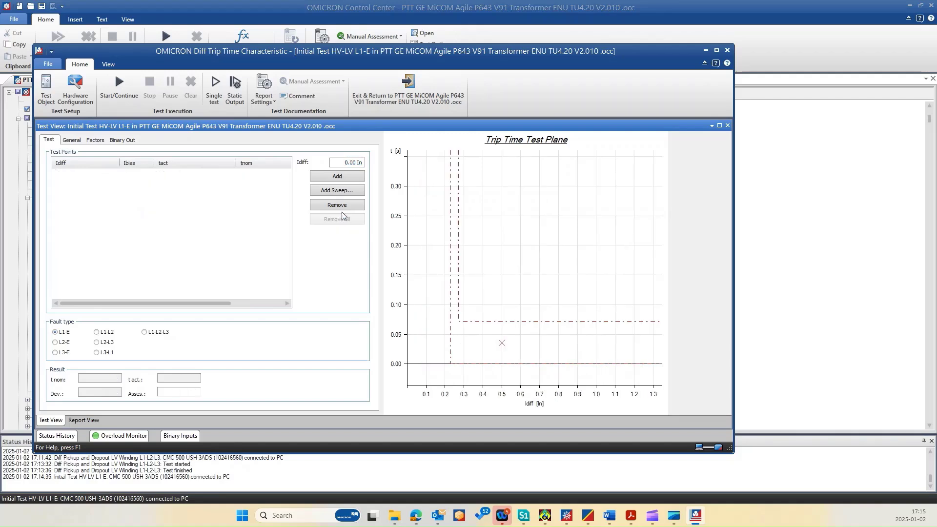
pyautogui.click(340, 191)
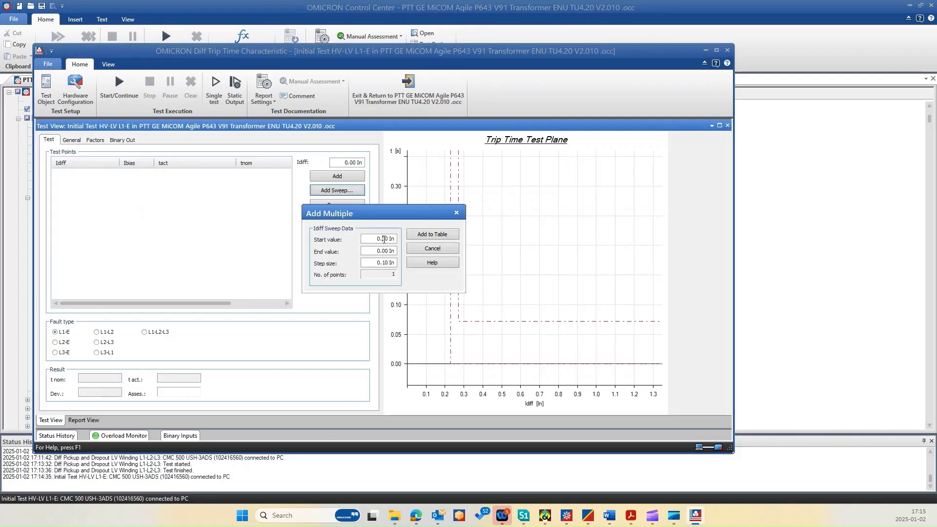
pyautogui.doubleClick(376, 238)
pyautogui.doubleClick(385, 251)
pyautogui.click(449, 237)
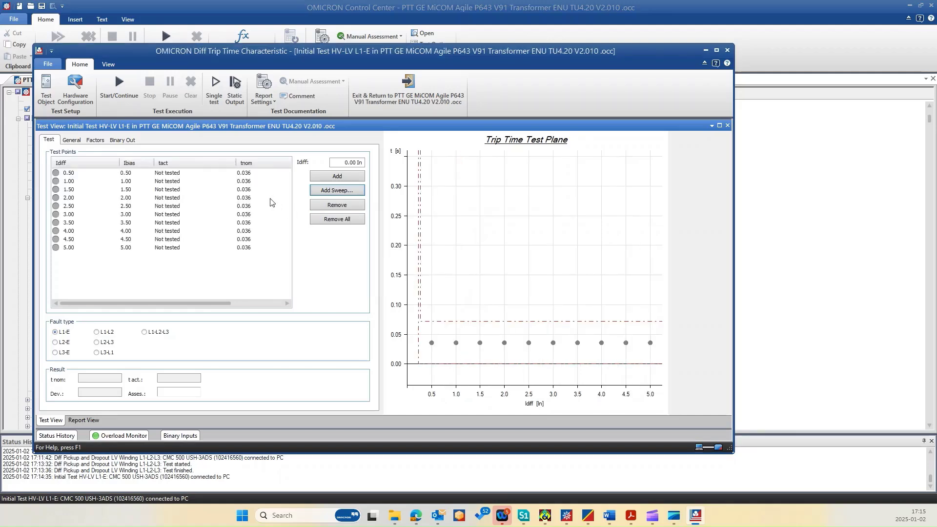
# Examine individual test points and the prefault, test side, line slope and trigger settings of the L1-E initial test
pyautogui.click(117, 198)
pyautogui.click(129, 230)
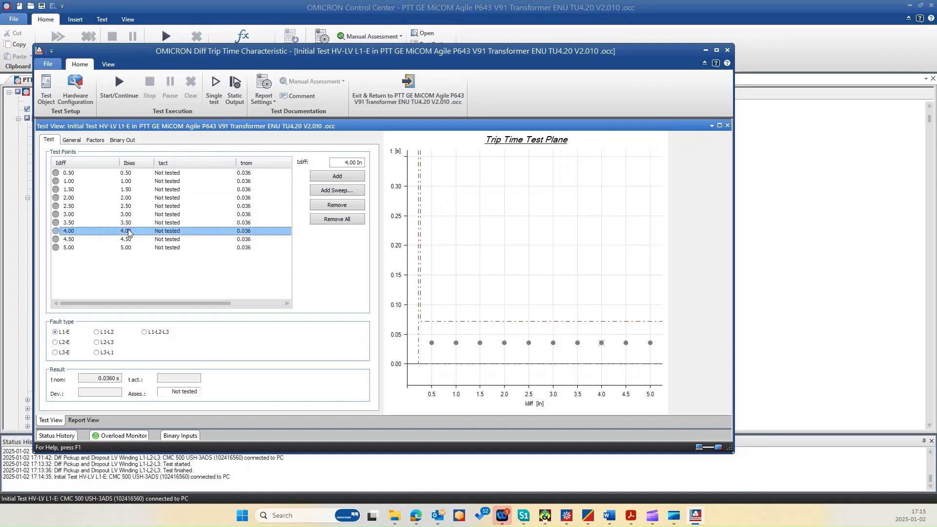
pyautogui.click(71, 140)
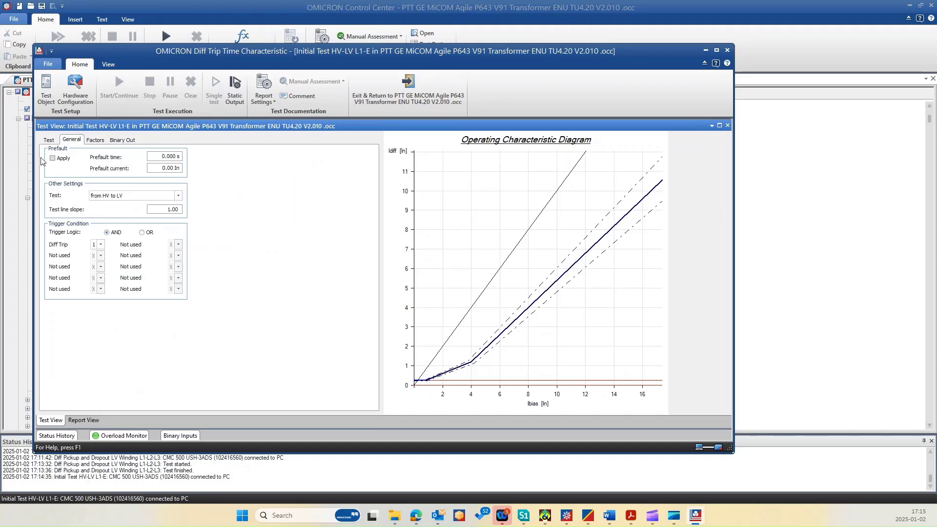
pyautogui.click(55, 159)
pyautogui.click(57, 160)
# Open the local hardware configuration and examine how the primary and secondary currents are assigned to the analog outputs
pyautogui.click(78, 94)
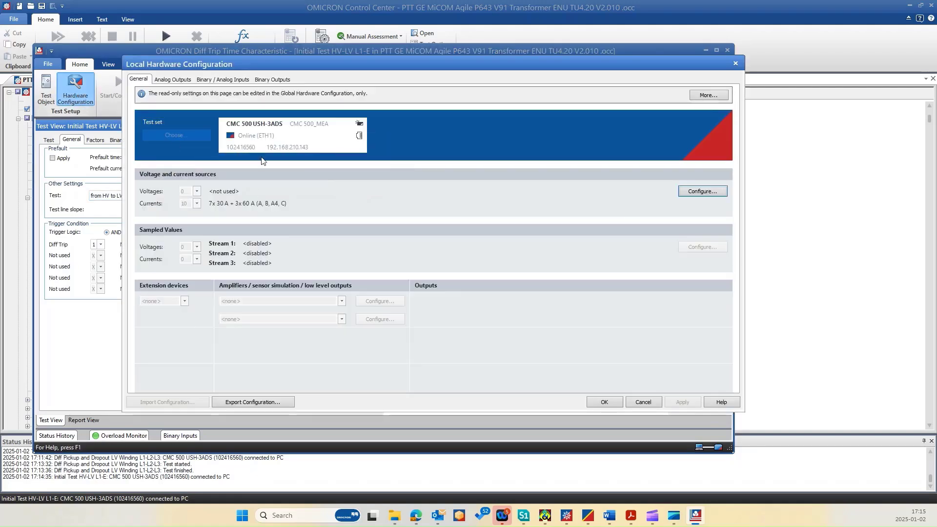
pyautogui.click(173, 80)
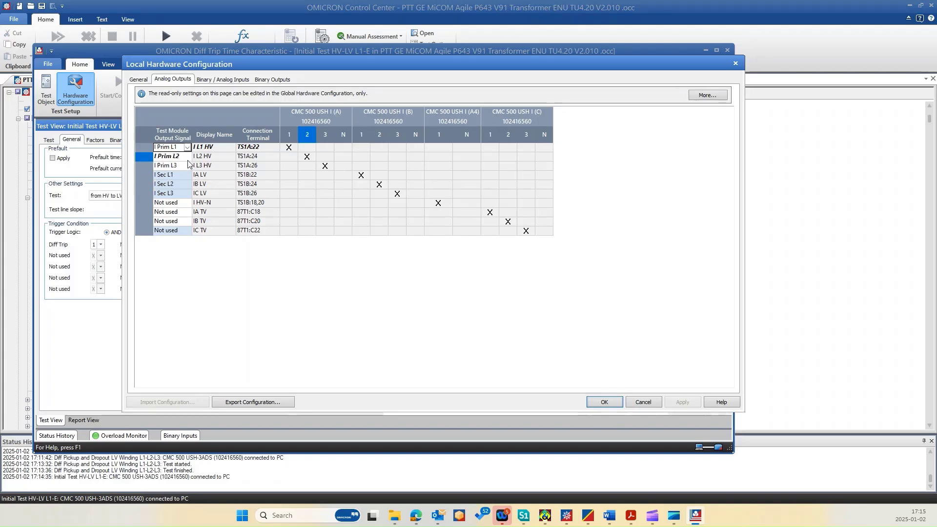
pyautogui.click(181, 148)
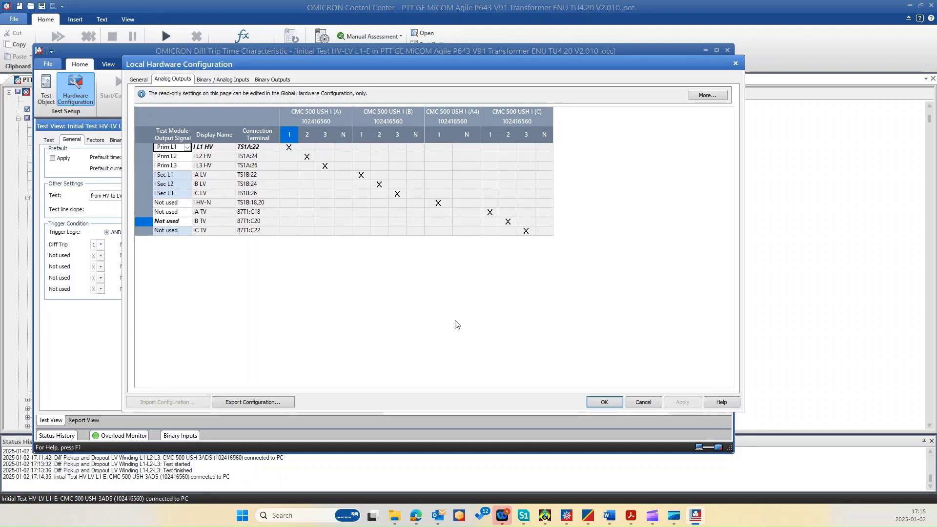
# Close the hardware configuration and examine the Diff Trip trigger condition, evaluation factors and binary outputs of the L1-E initial test
pyautogui.click(604, 402)
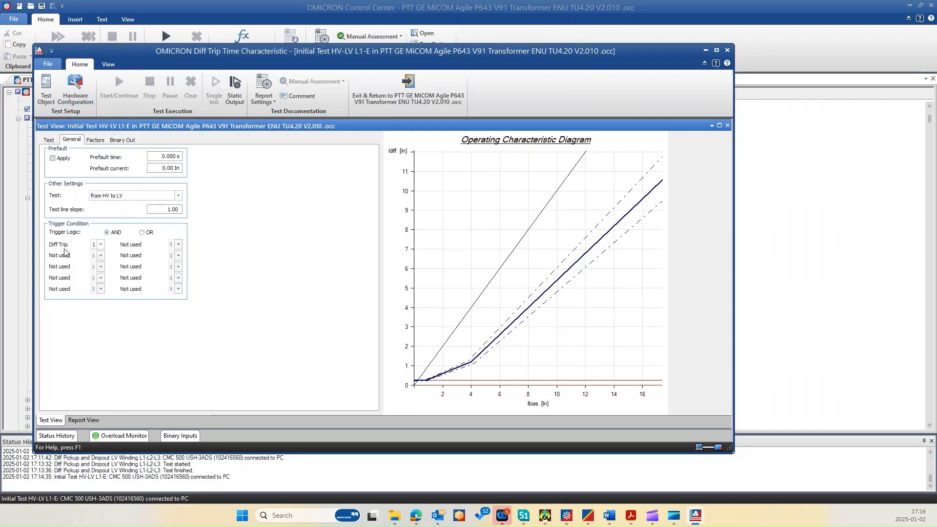
pyautogui.click(101, 244)
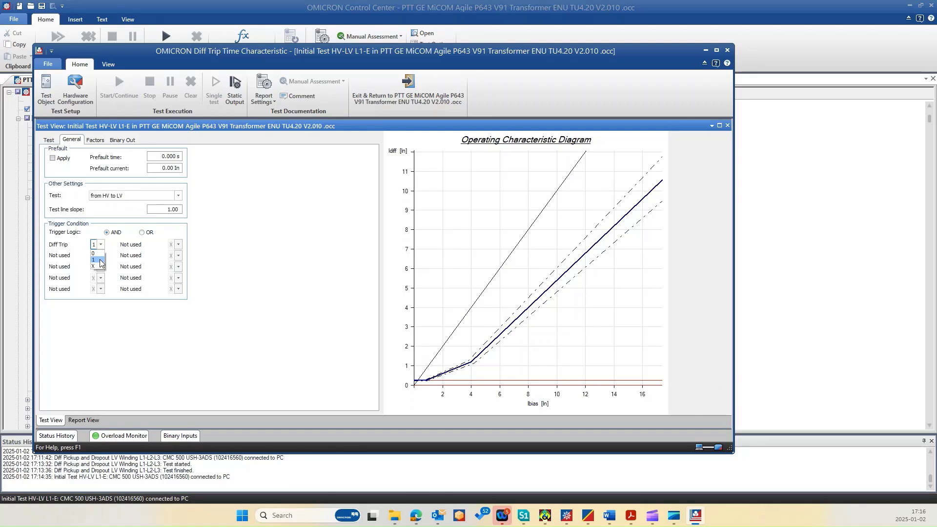
pyautogui.click(142, 271)
pyautogui.click(95, 139)
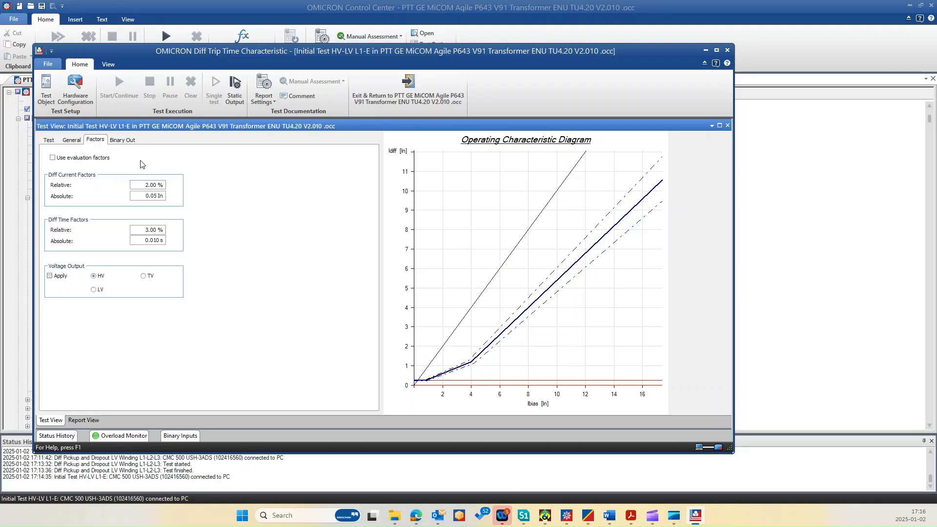
pyautogui.click(127, 140)
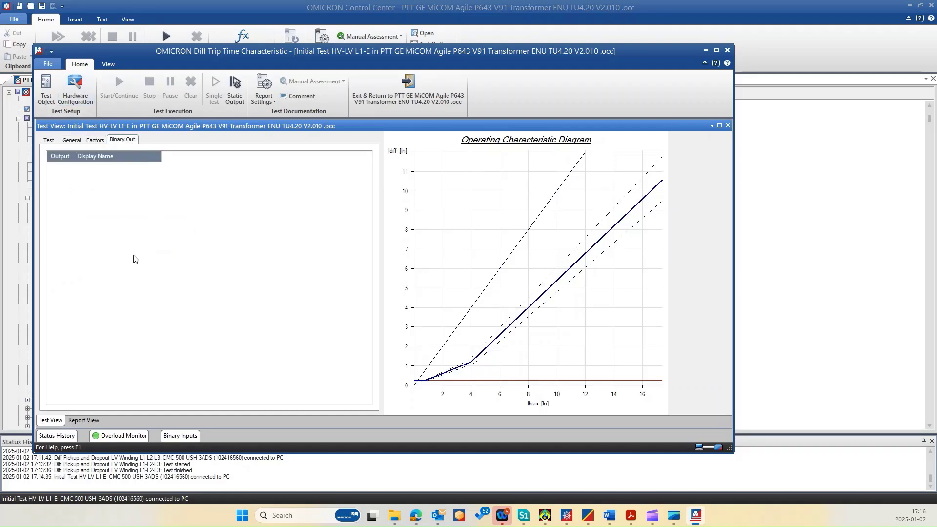
pyautogui.click(51, 141)
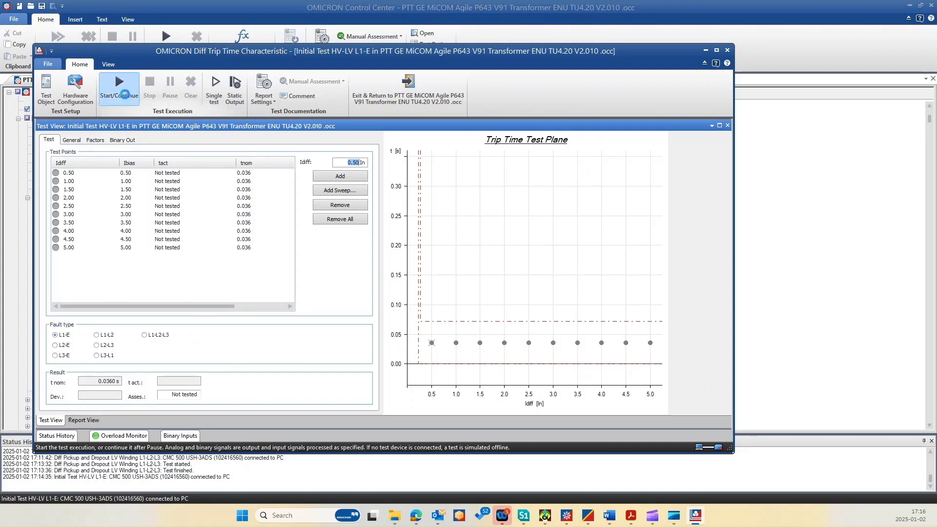
# Run Initial Test HV-LV L1-E, check the 0.50 In test point and return to the test document
pyautogui.click(124, 96)
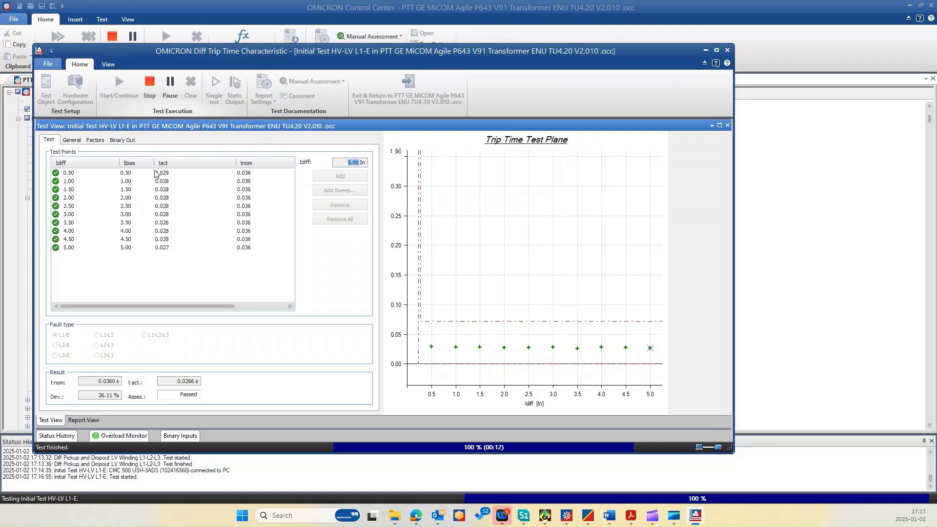
pyautogui.click(251, 174)
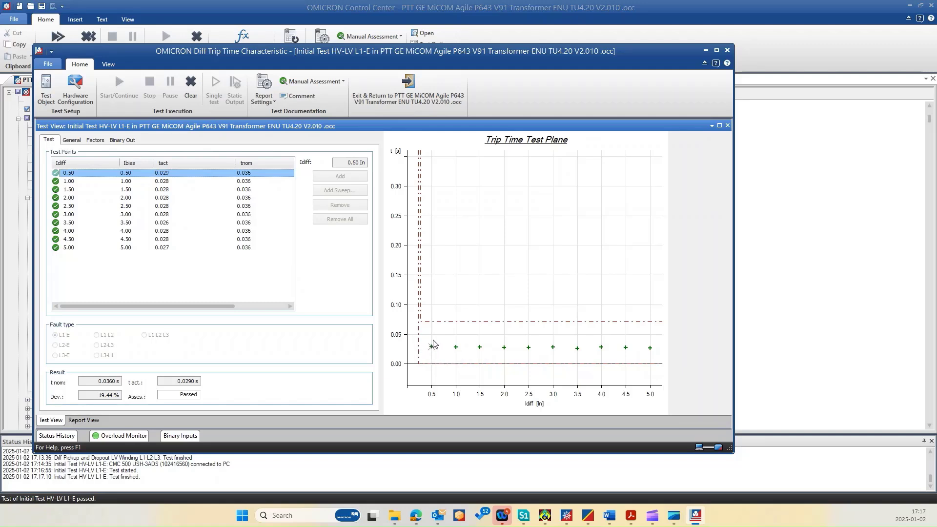
pyautogui.click(416, 79)
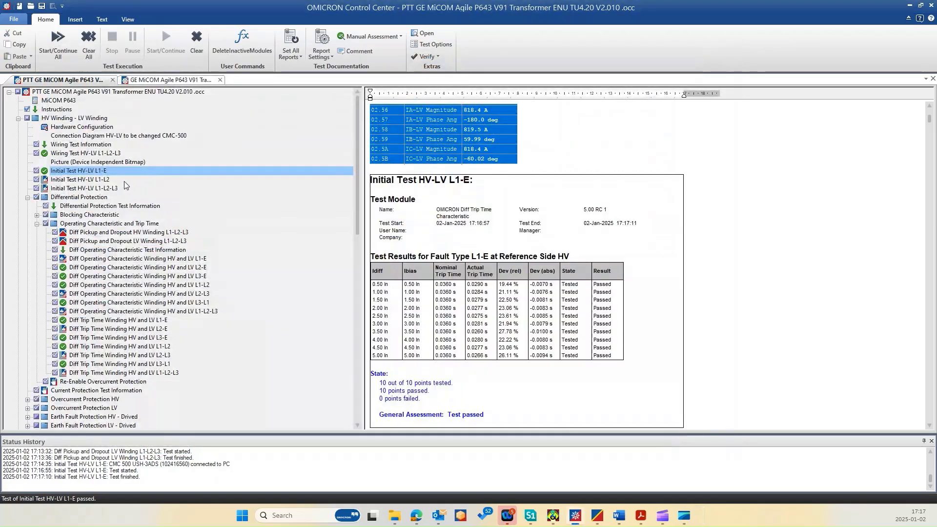
# Open Initial Test HV-LV L1-L2, run all its test points and return to the test document
pyautogui.click(106, 179)
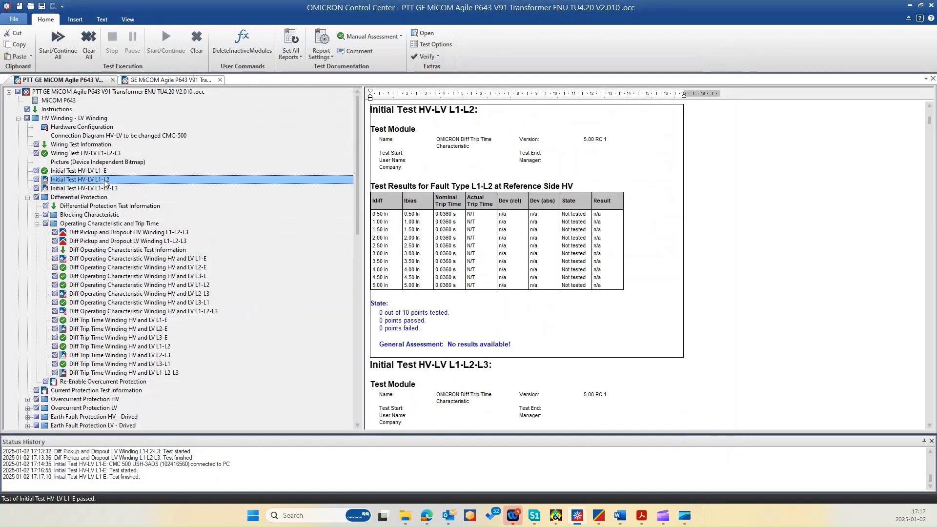
pyautogui.doubleClick(105, 180)
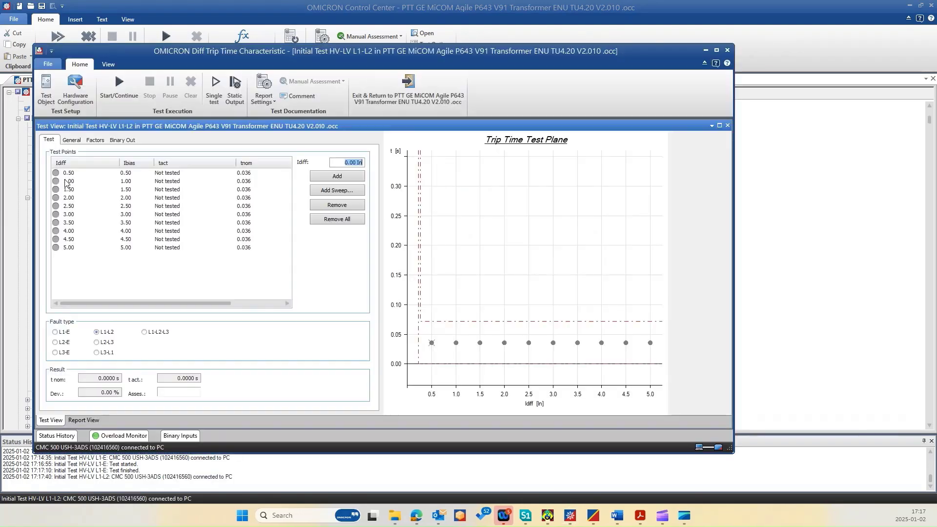
pyautogui.moveTo(292, 54); pyautogui.dragTo(317, 54)
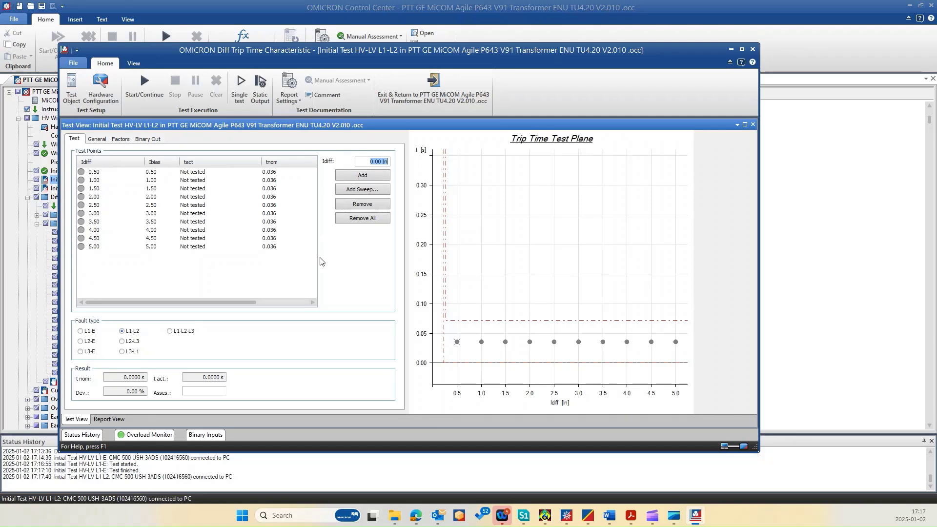
pyautogui.click(143, 93)
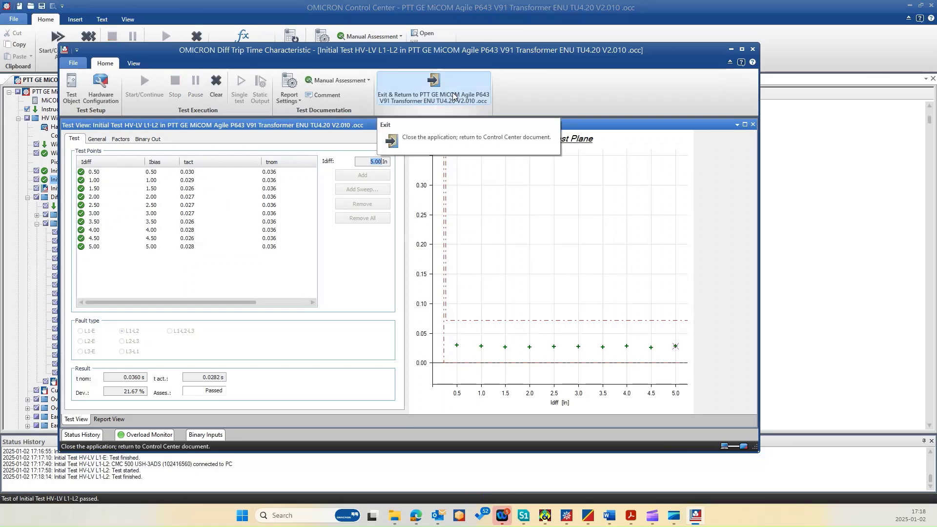
pyautogui.click(420, 100)
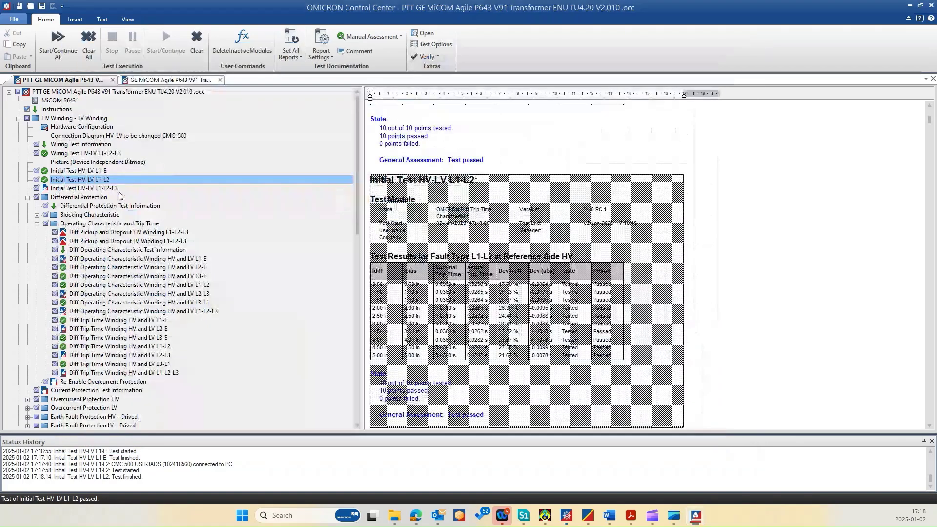
# Expand the Blocking Characteristic group, open the untested Diff Configuration HV Winding L1-L2-L3 and select its 1.00 In test point
pyautogui.click(85, 189)
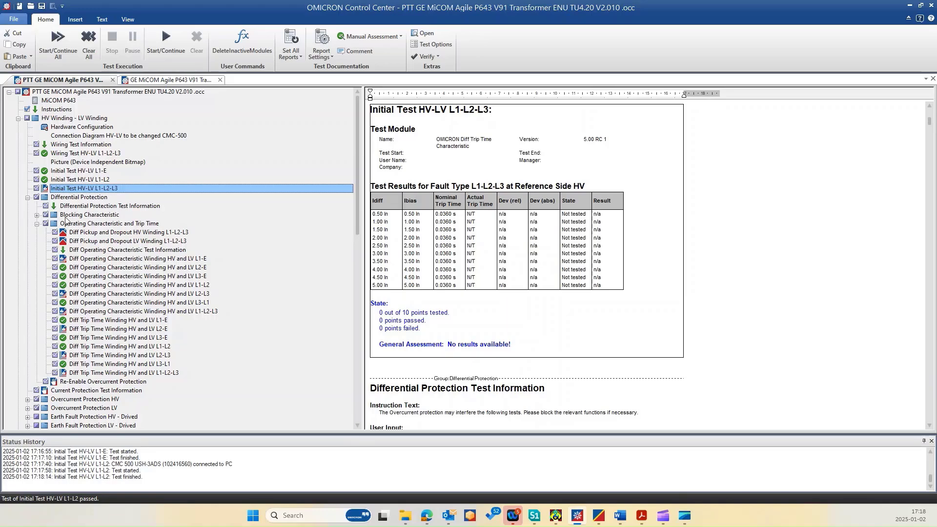
pyautogui.click(37, 215)
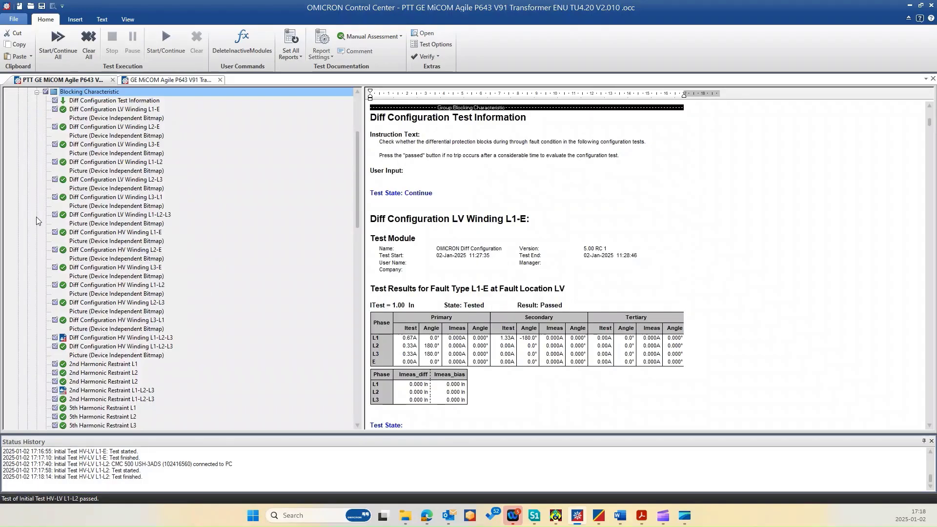
pyautogui.click(119, 338)
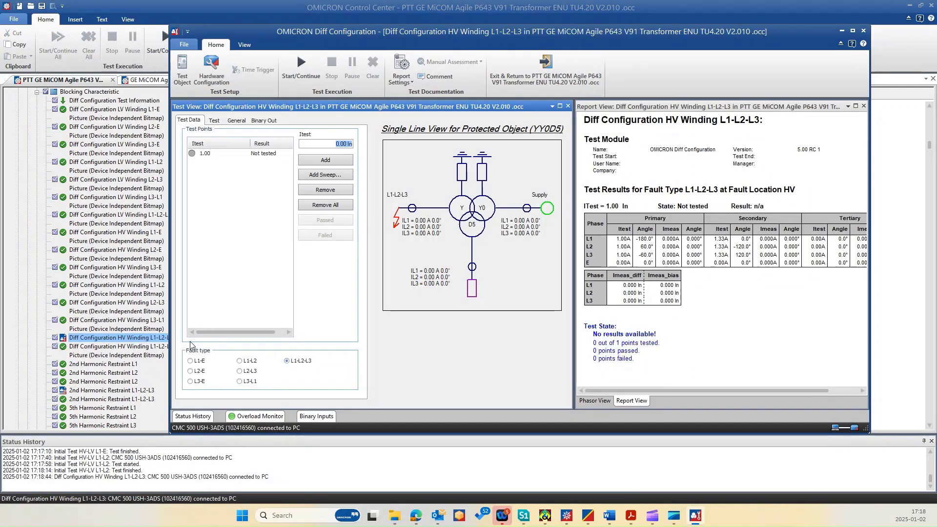
pyautogui.click(205, 153)
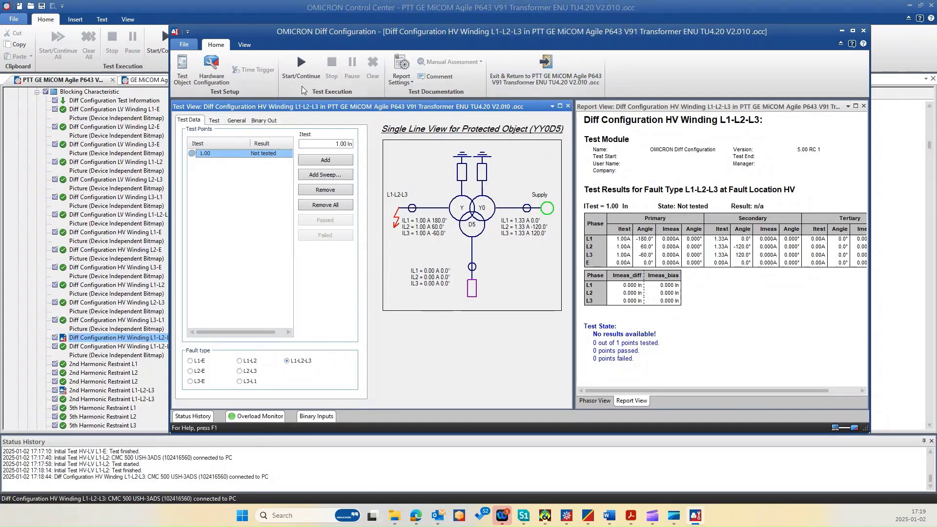
# Examine the measured value fields, general settings and available fault and supply side options of the HV winding L1-L2-L3 configuration test
pyautogui.click(214, 121)
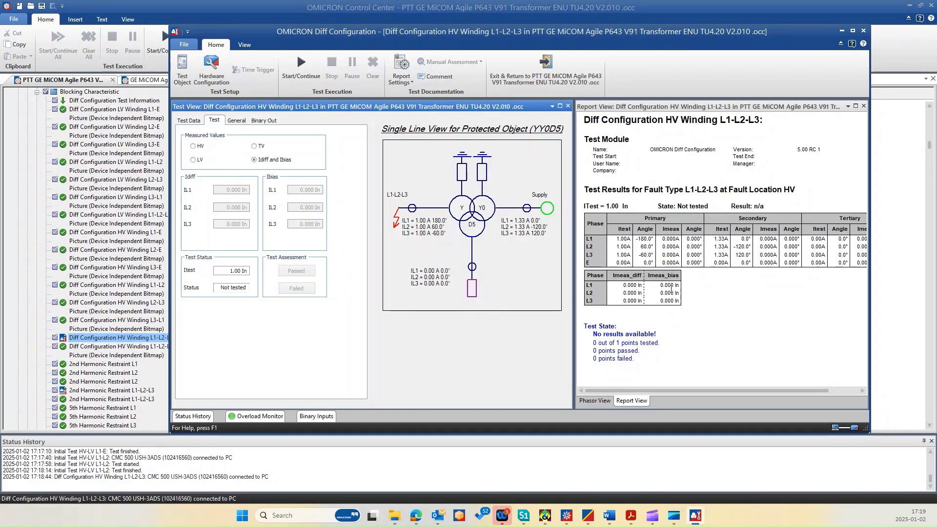
pyautogui.click(236, 120)
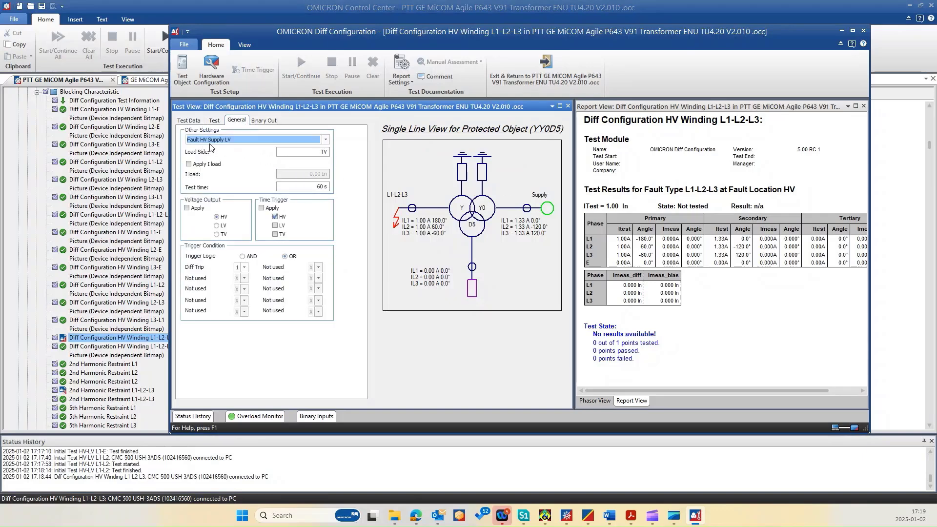
pyautogui.click(326, 140)
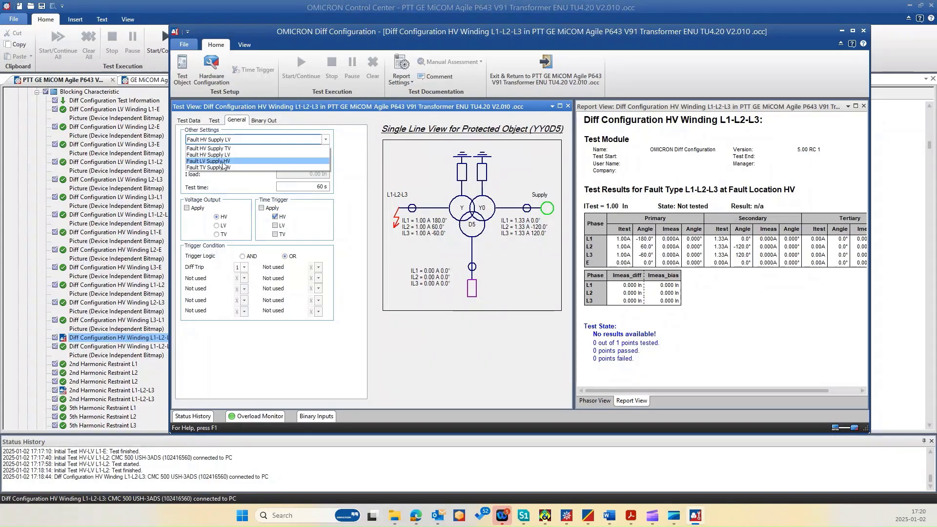
pyautogui.click(260, 368)
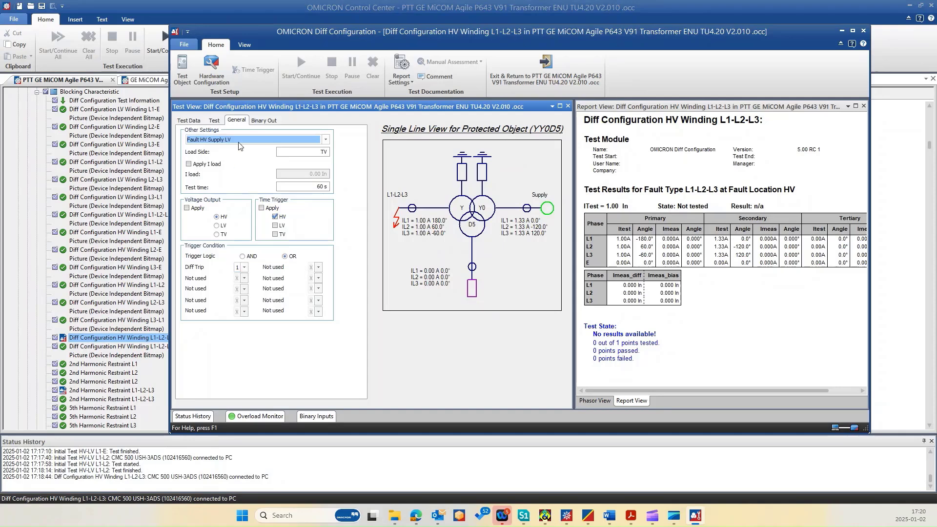
# Start the Diff Configuration HV Winding L1-L2-L3 test and check its general settings while it runs
pyautogui.click(188, 120)
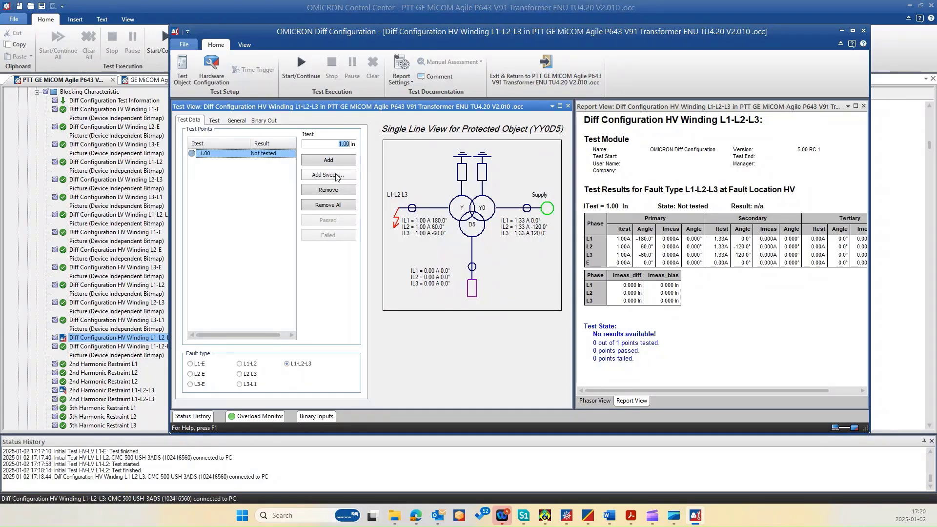
pyautogui.click(290, 74)
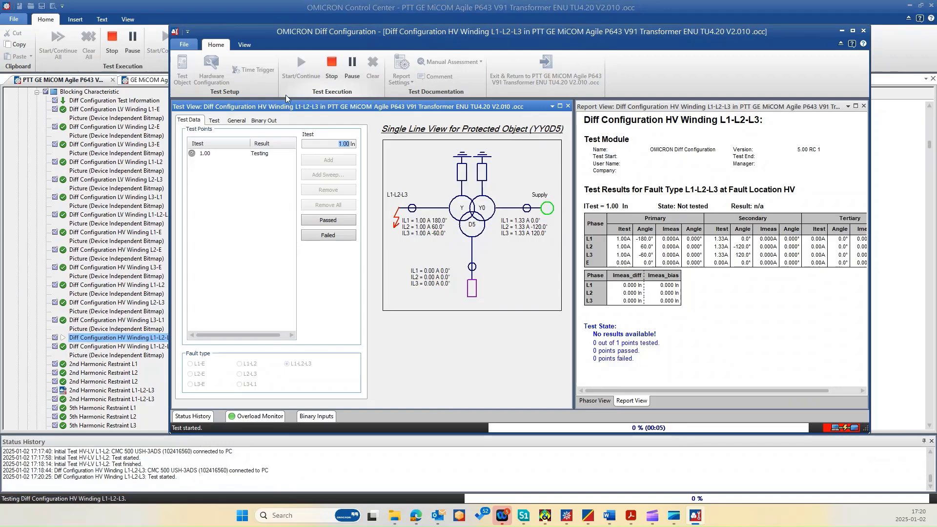
pyautogui.click(214, 120)
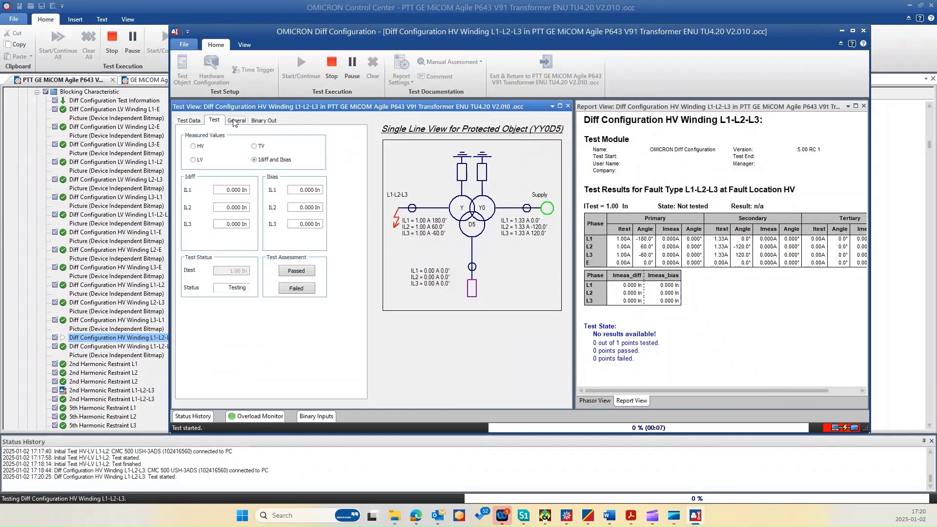
pyautogui.click(236, 121)
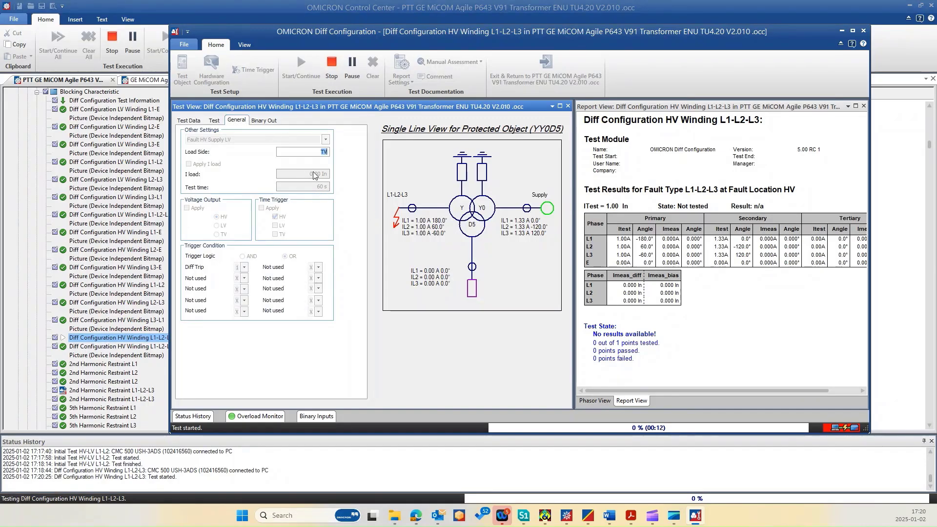
# Examine the Idiff and Ibias, HV and LV measured value entries of the running configuration test, and return to its test points
pyautogui.click(219, 123)
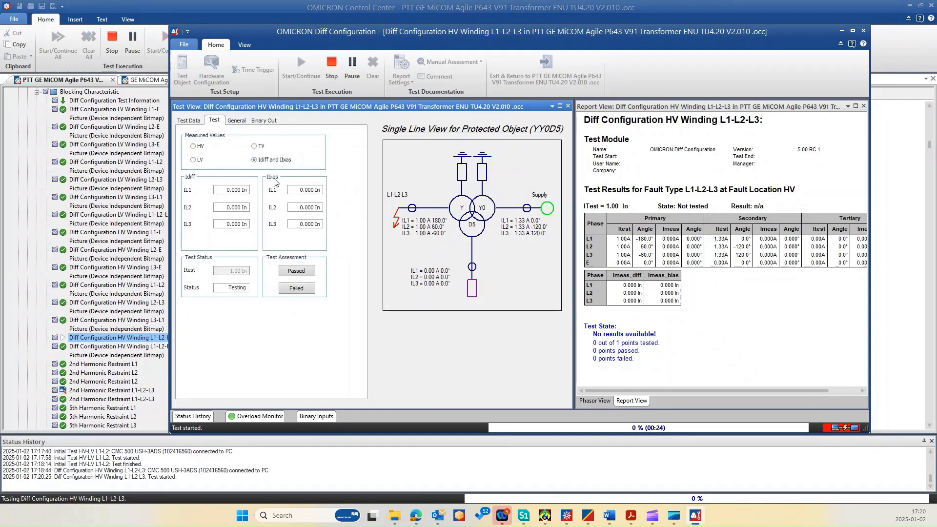
pyautogui.moveTo(311, 191); pyautogui.dragTo(288, 207)
pyautogui.click(253, 160)
pyautogui.click(310, 223)
pyautogui.click(194, 146)
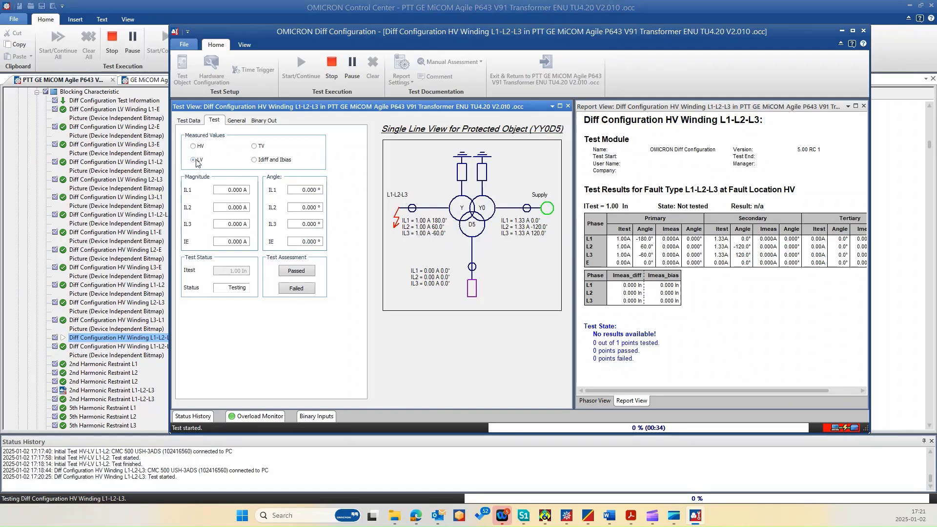
pyautogui.click(194, 160)
pyautogui.click(193, 121)
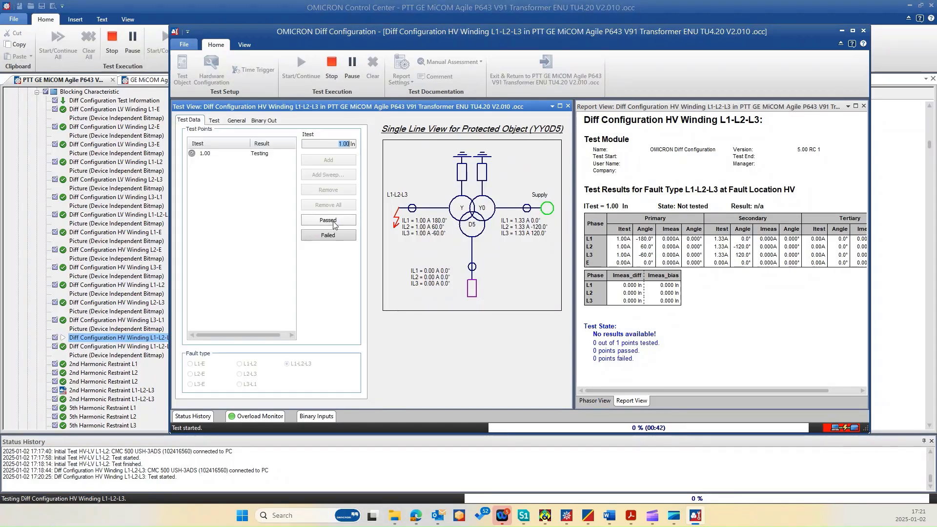